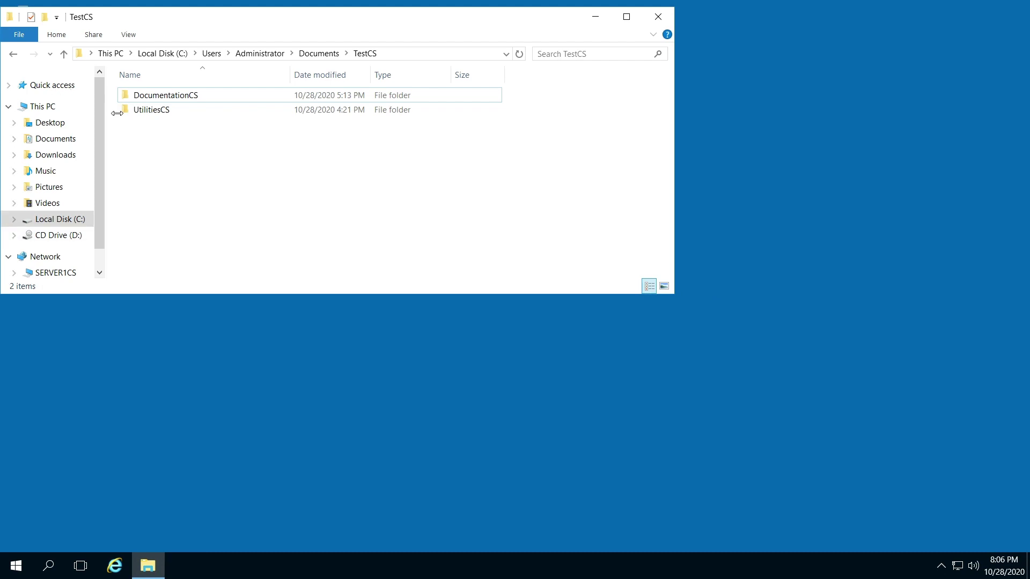
Select the DocumentationCS folder in TestCS
left_click(160, 99)
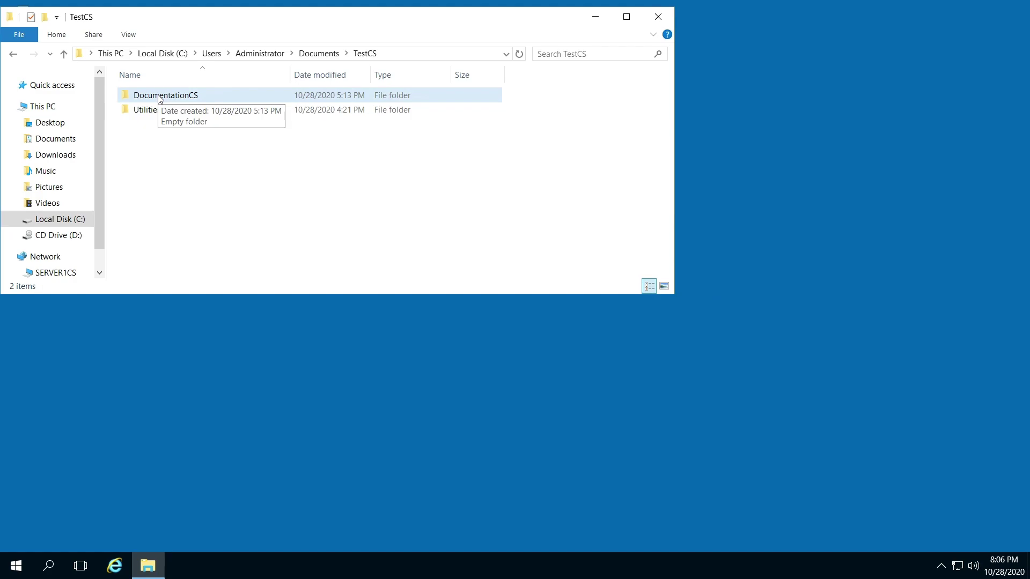
Start sharing DocumentationCS with specific people and open the name list to reach Find people
right_click(160, 99)
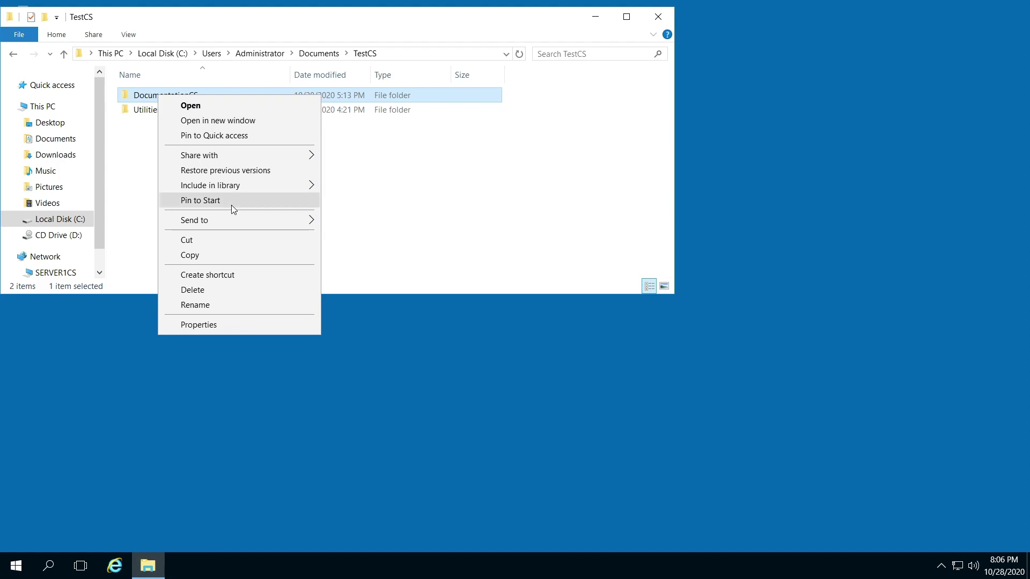
mouse_move(235, 156)
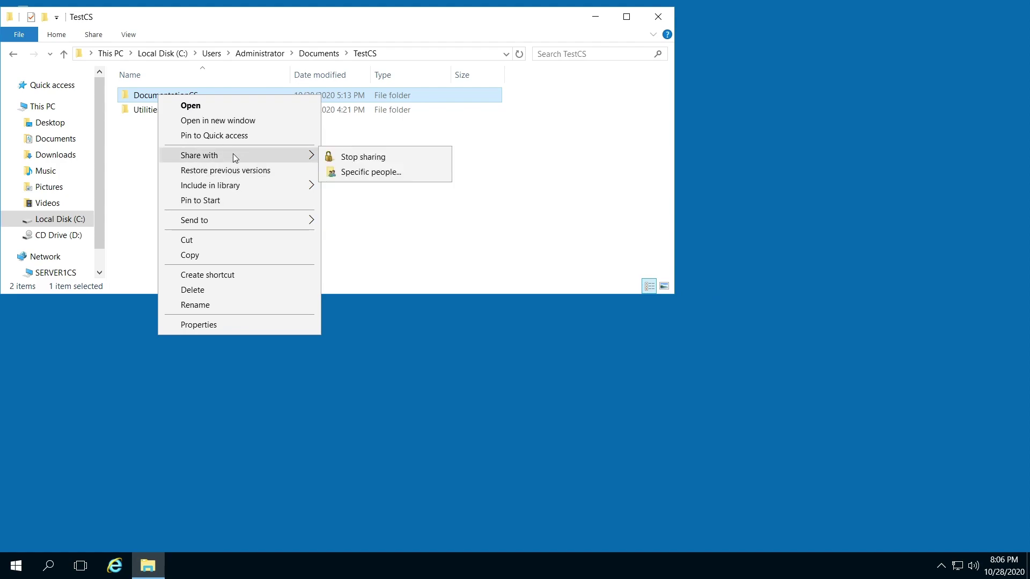
left_click(364, 172)
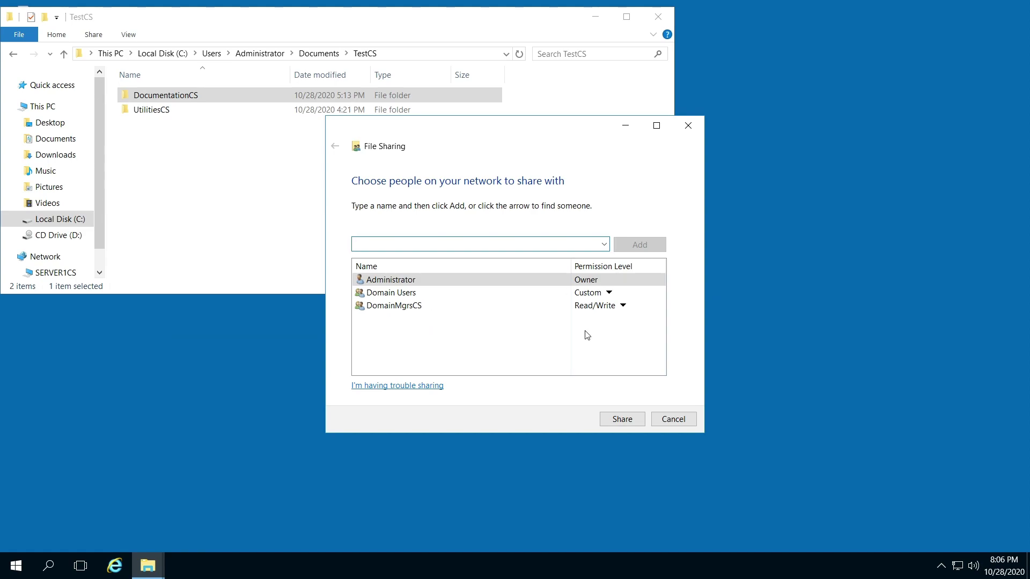
left_click(609, 243)
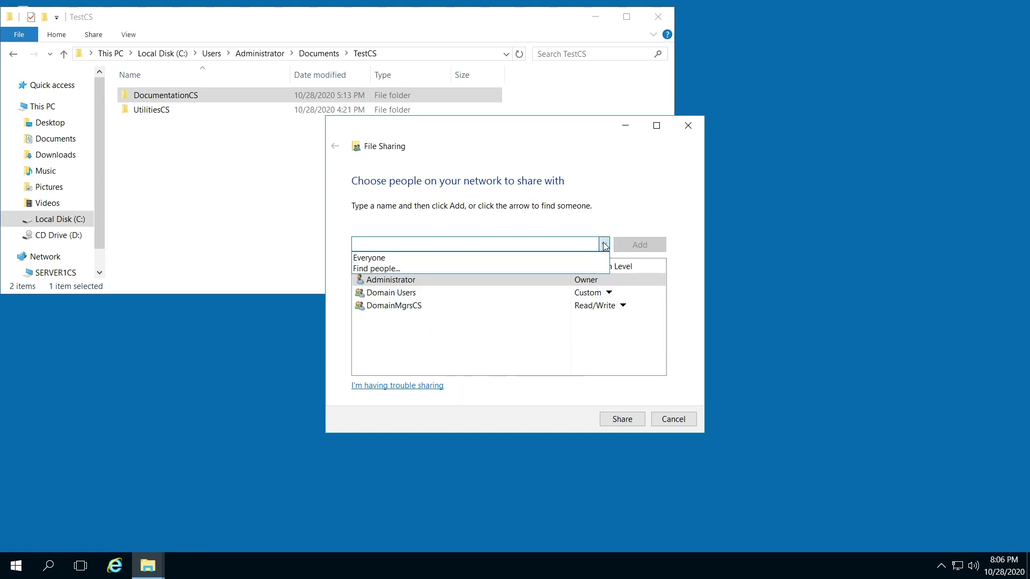
Search the whole directory and choose the GlobalMgrsCS group as the object name
left_click(372, 269)
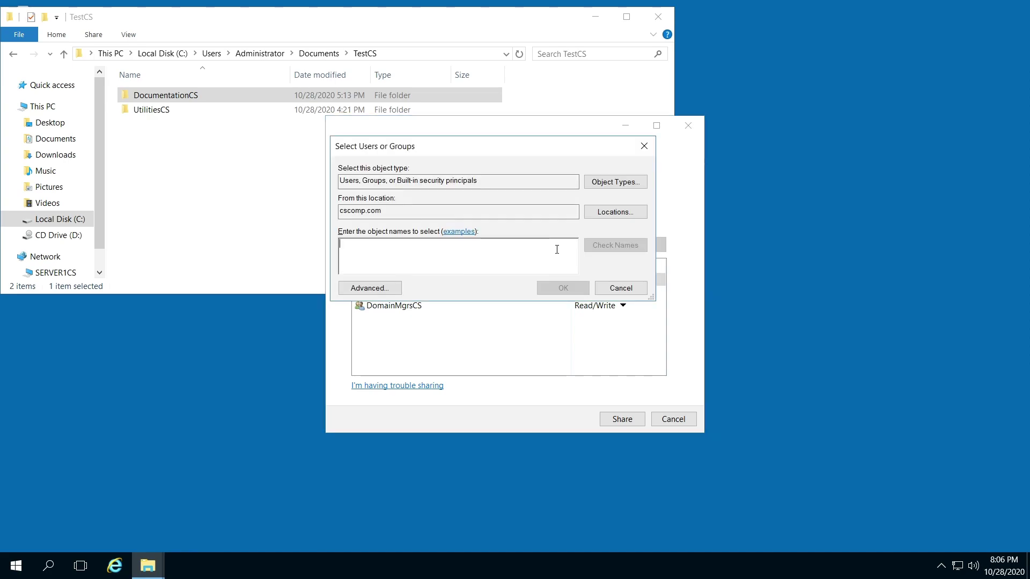
left_click(376, 289)
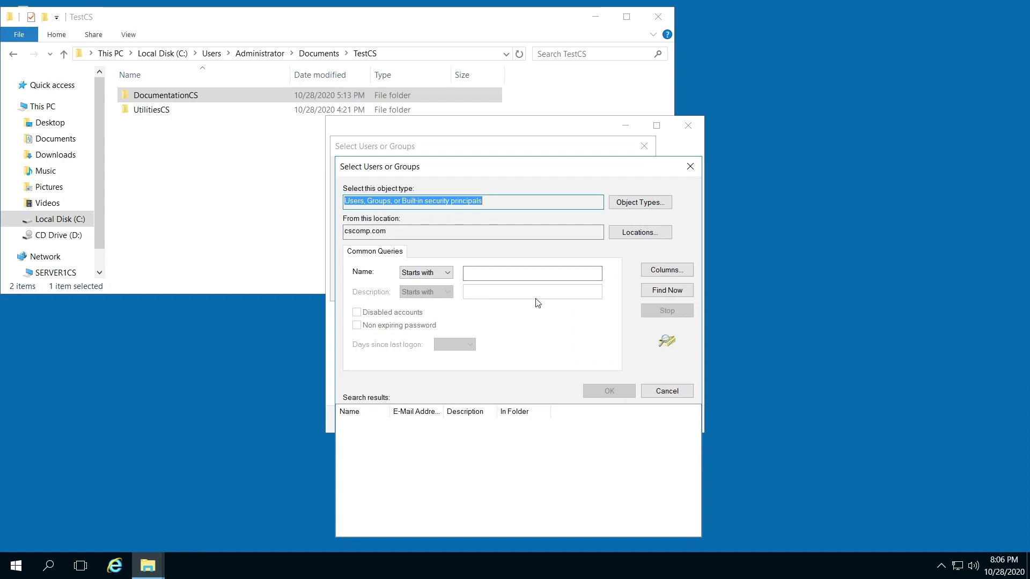
left_click(666, 296)
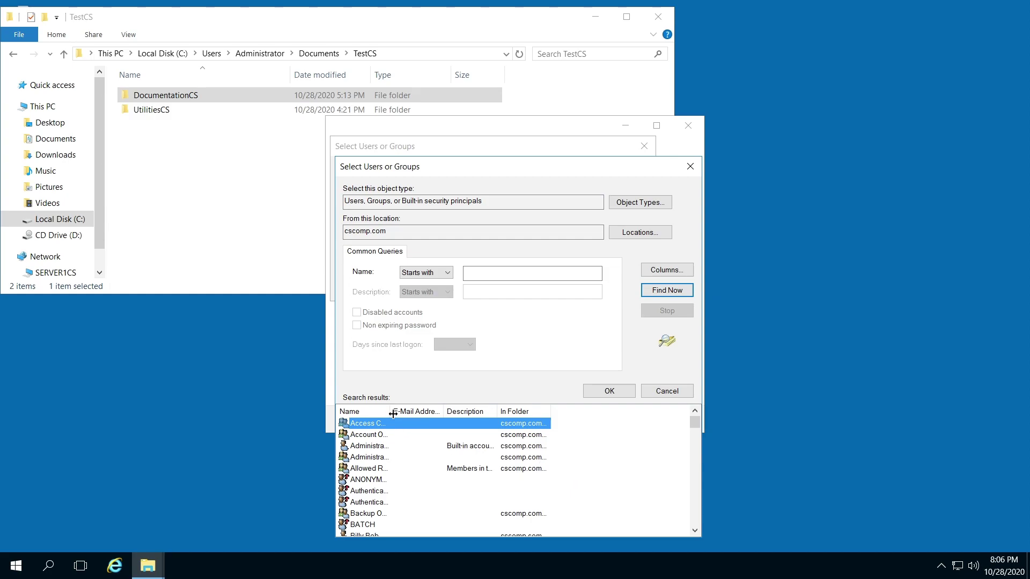
left_click_drag(393, 413, 440, 416)
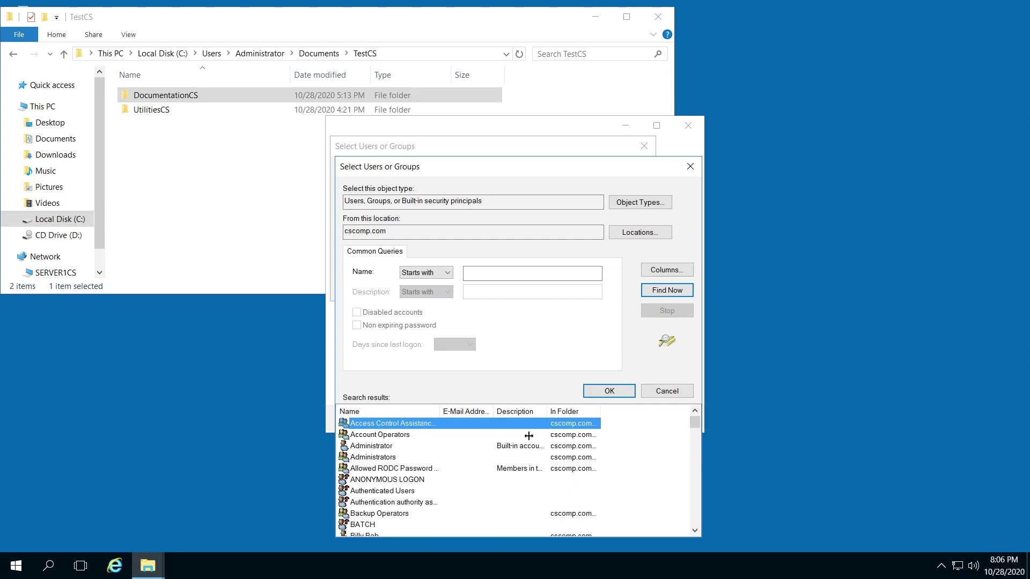
scroll(694, 448, "down", 7)
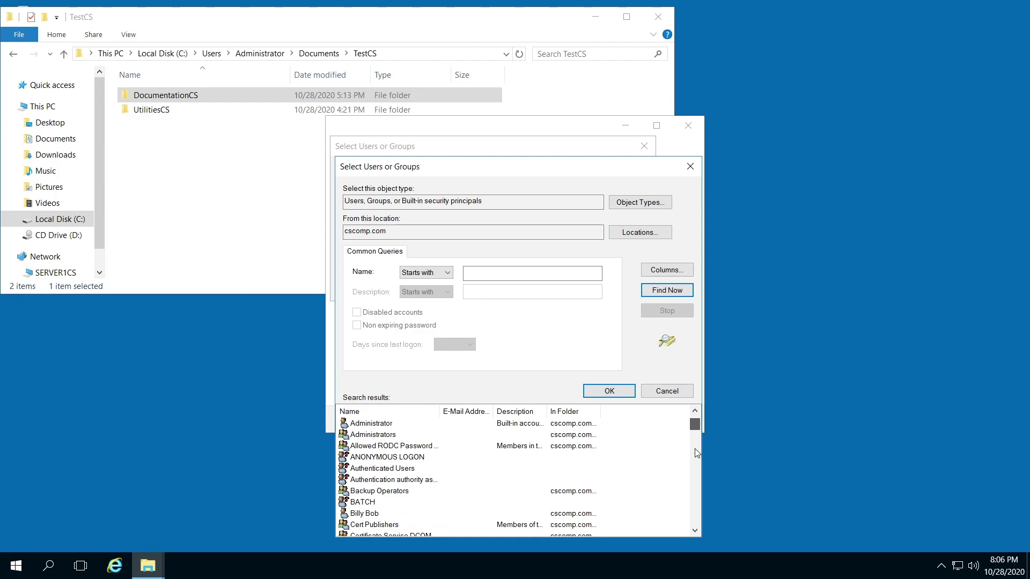
scroll(693, 475, "down", 7)
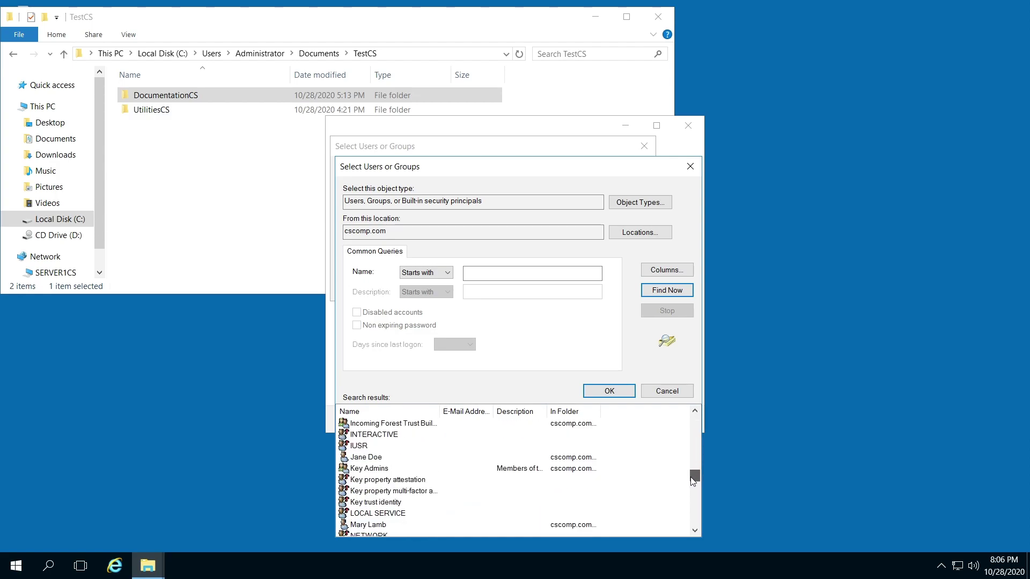
scroll(694, 413, "up", 3)
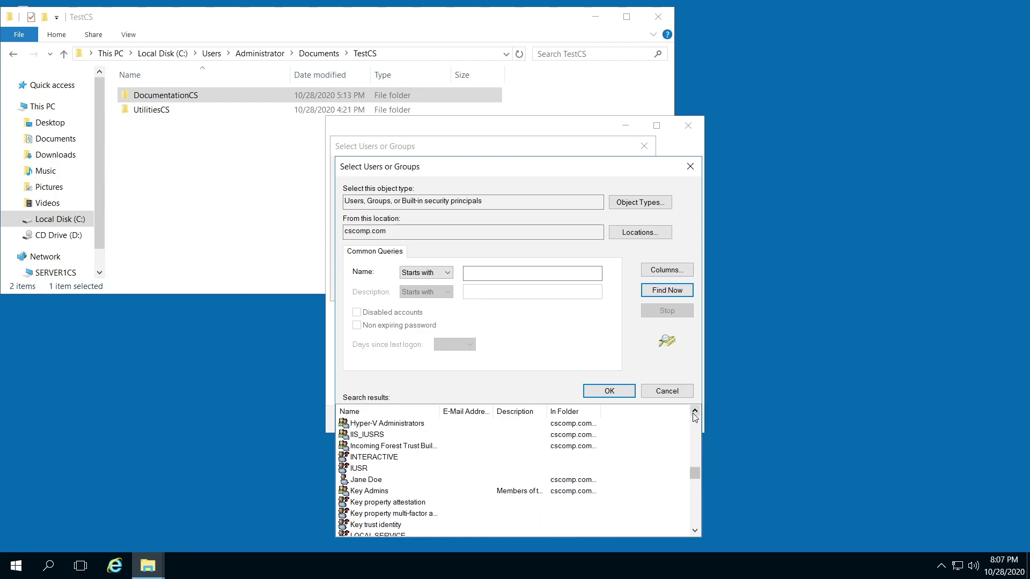
scroll(693, 414, "up", 1)
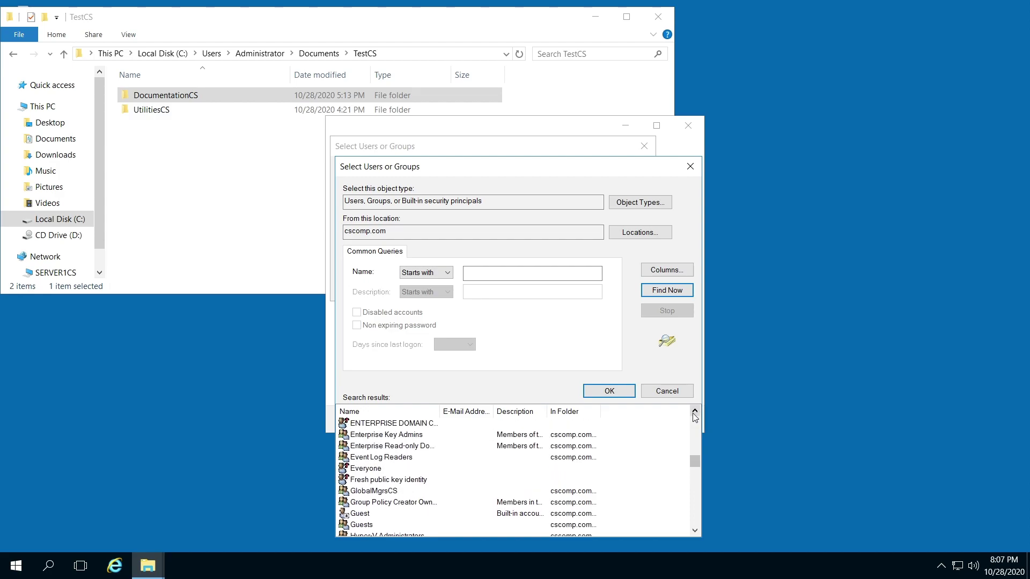
left_click(390, 495)
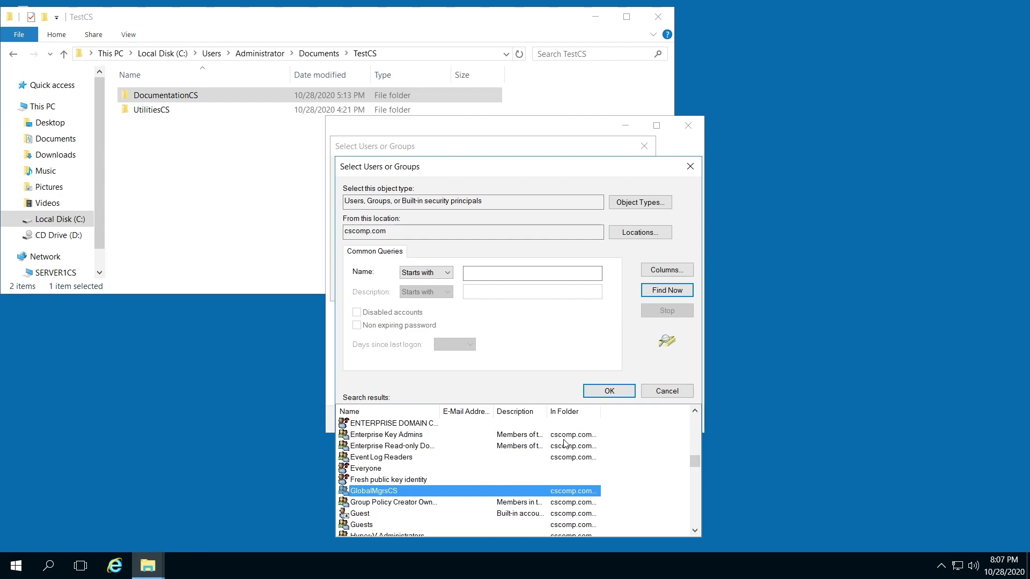
left_click(596, 392)
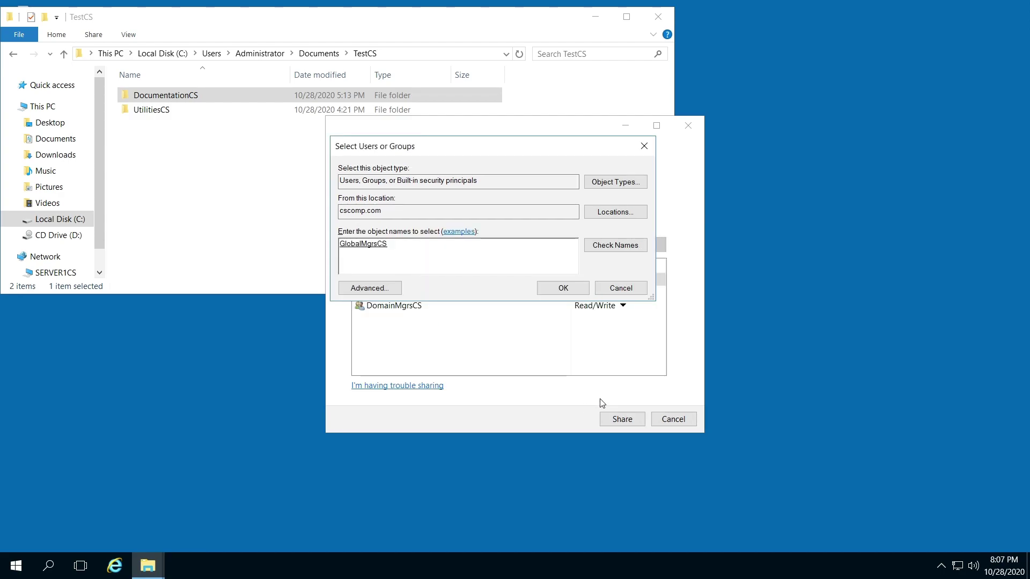
Add GlobalMgrsCS at Read and share the folder as \\SERVER1CS\DocumentationCS
left_click(564, 290)
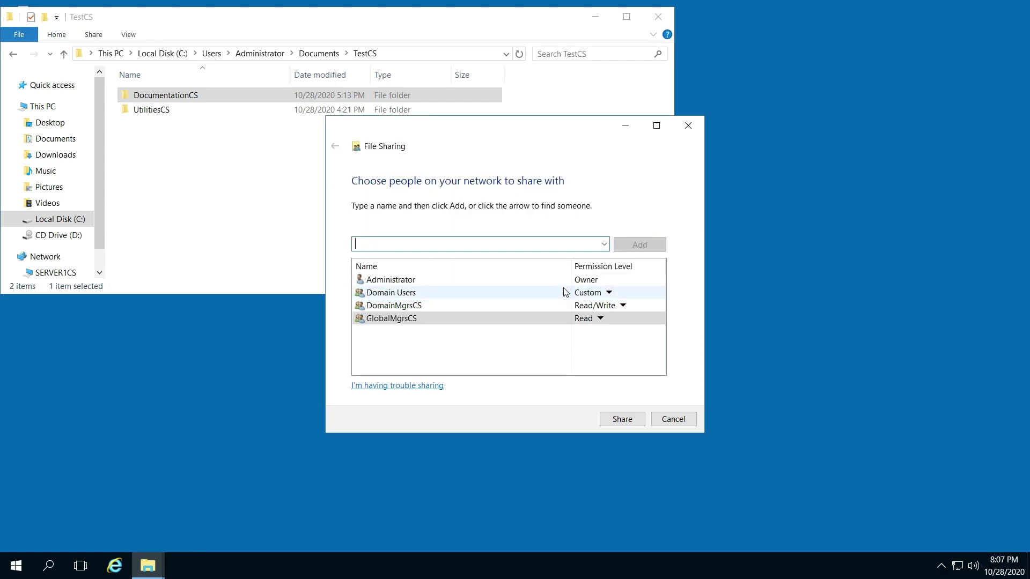
left_click(625, 421)
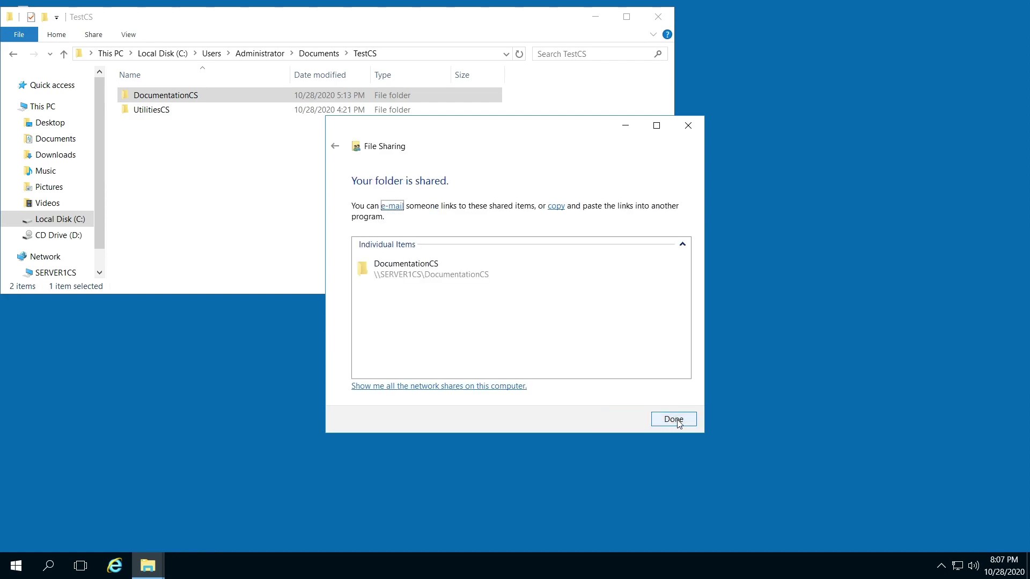
left_click(681, 425)
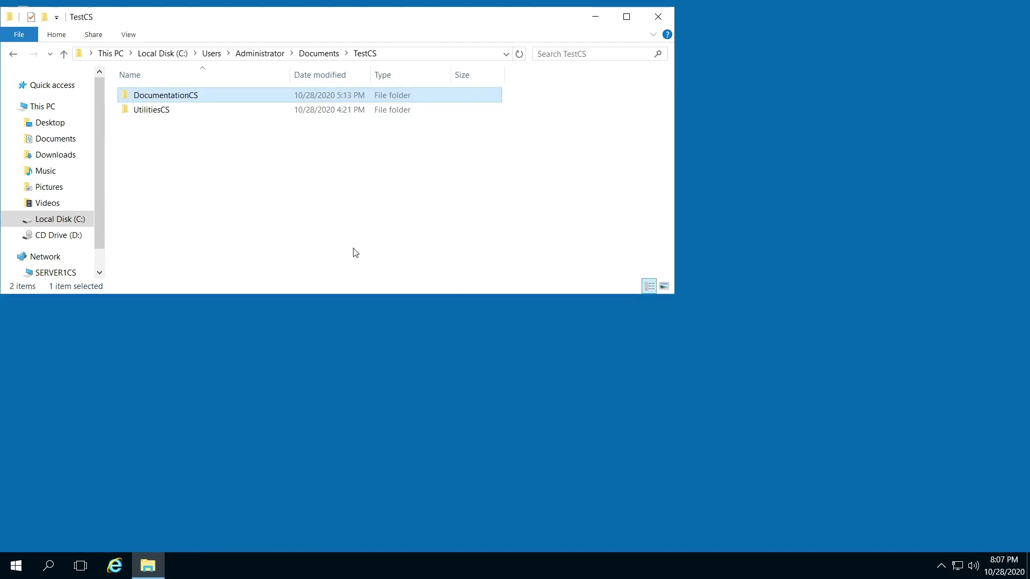
Open DocumentationCS Properties at its Sharing tab
right_click(164, 97)
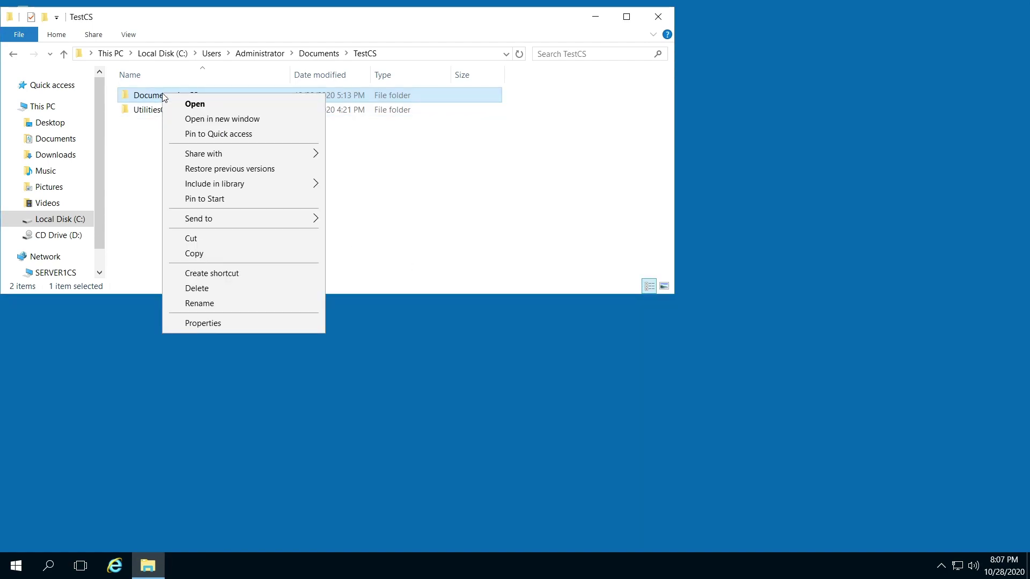
left_click(218, 323)
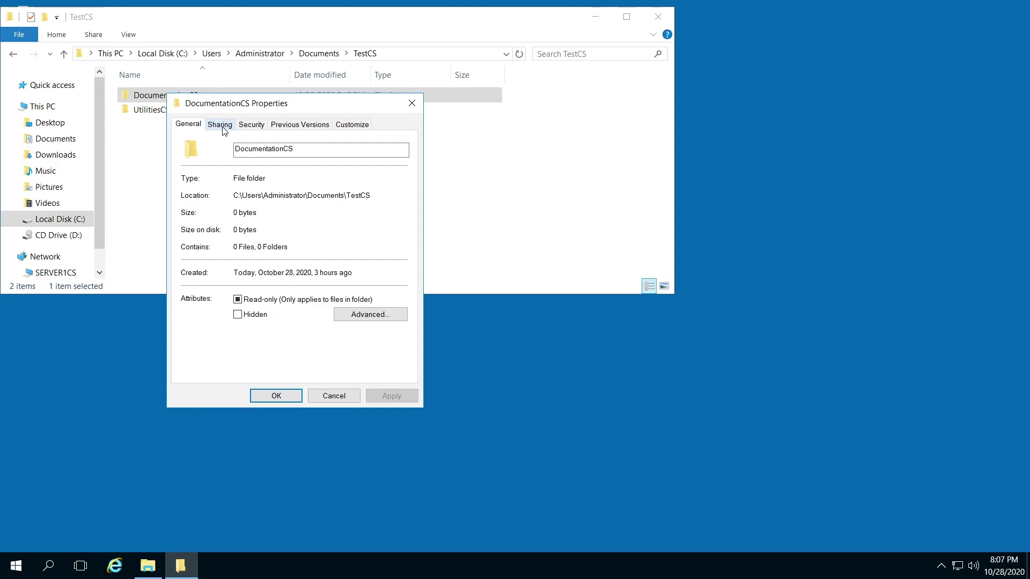
left_click(221, 125)
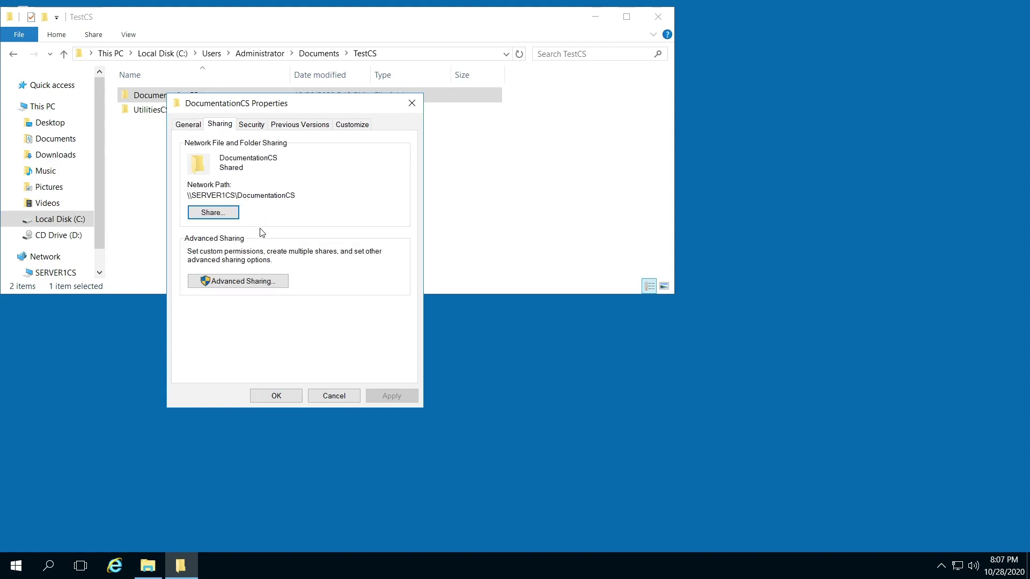
Review GlobalMgrsCS's permission level in File Sharing, keep it at Read, and finish
left_click(220, 215)
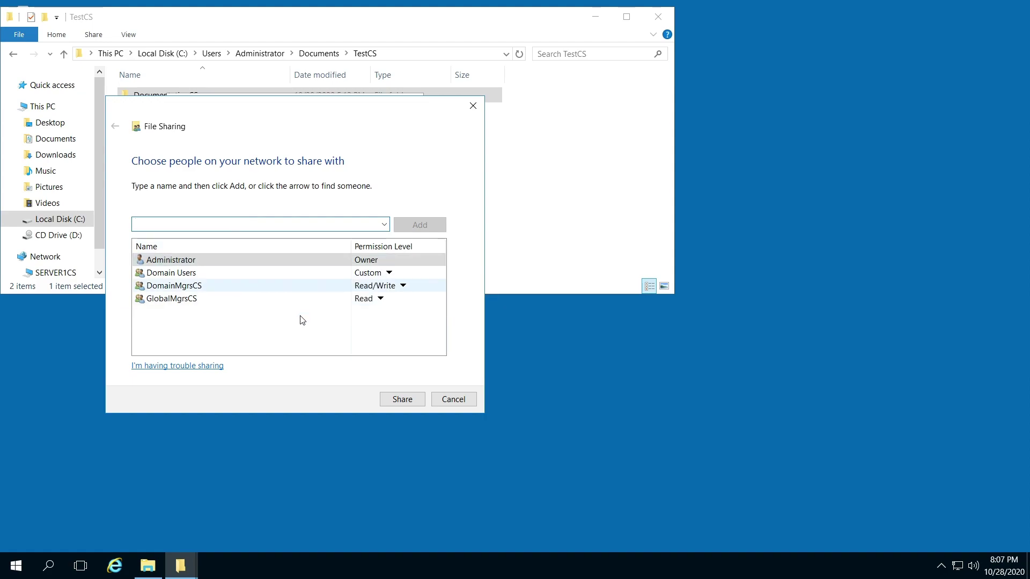
left_click(227, 303)
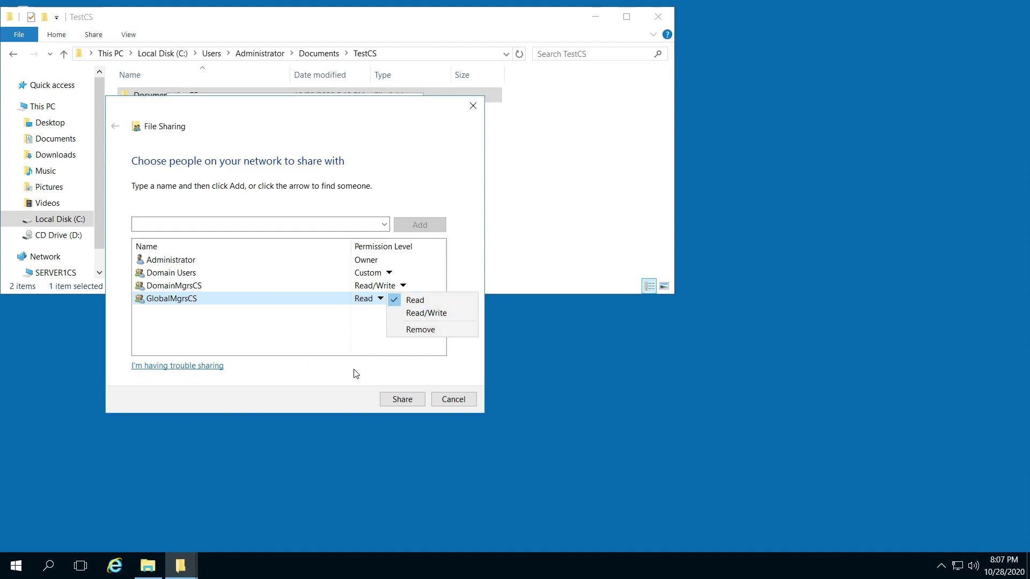
left_click(460, 402)
left_click(460, 402)
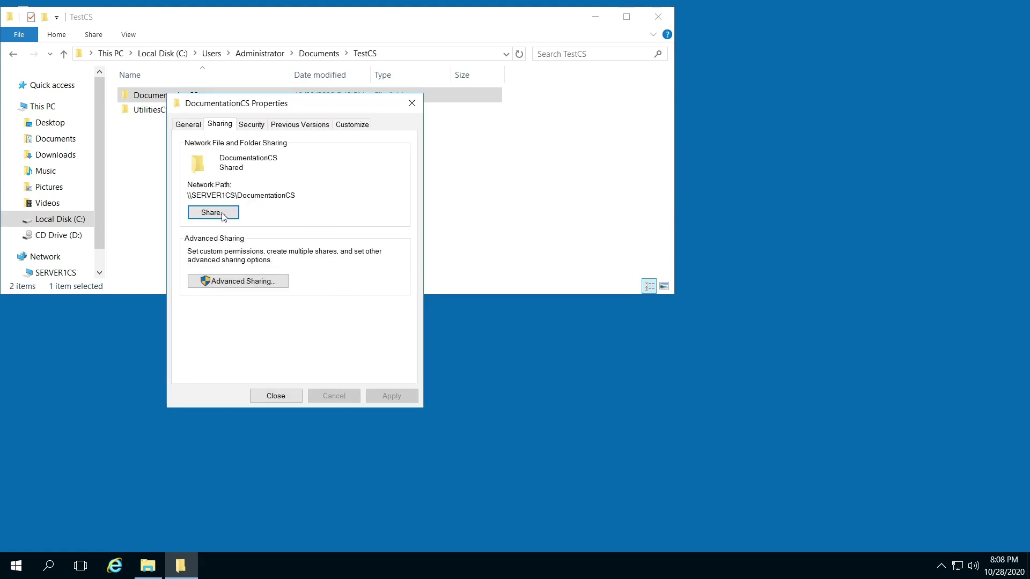
Open Advanced Sharing for DocumentationCS, check the share name list, and go to Comments
left_click(244, 283)
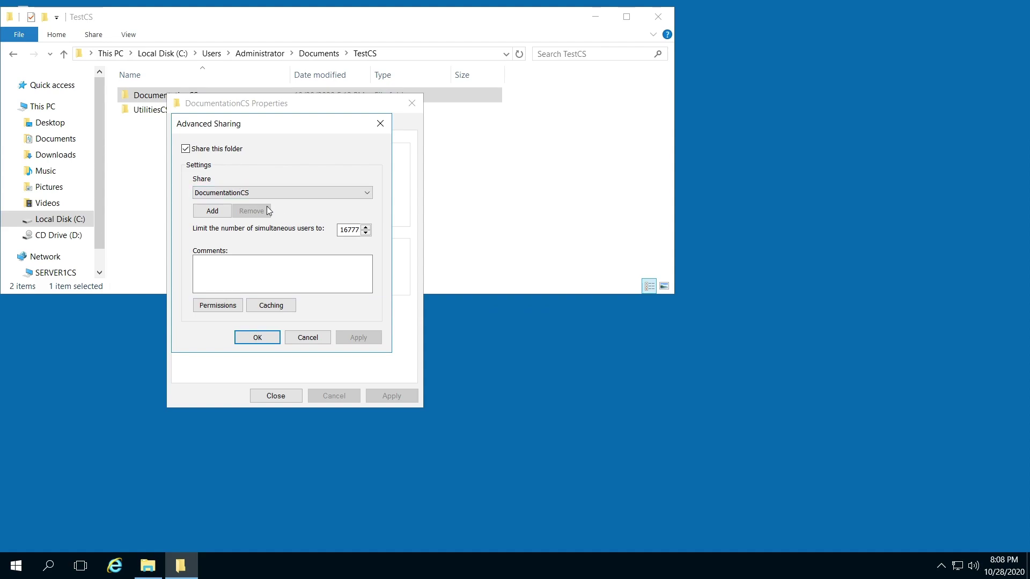
left_click(254, 192)
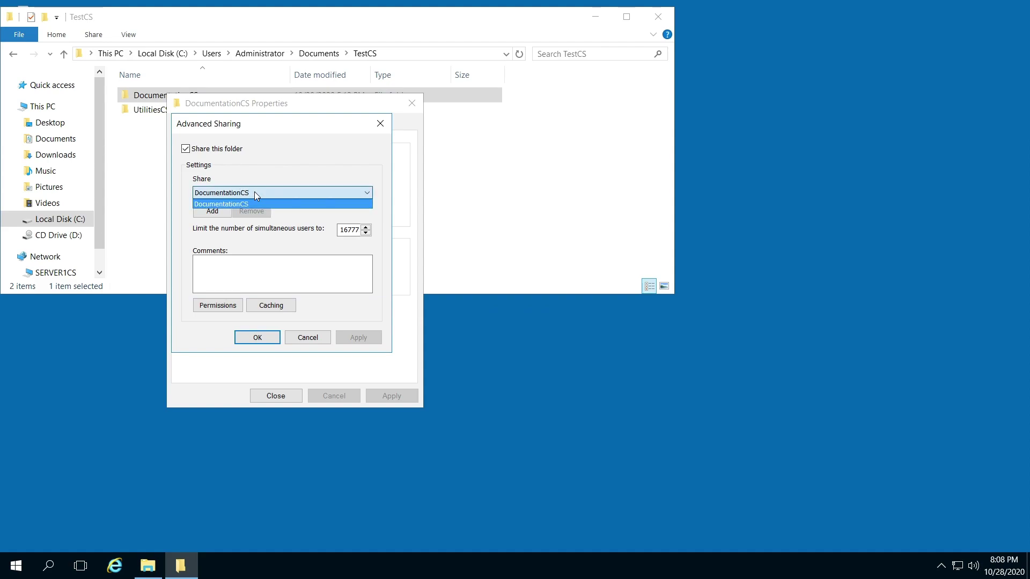
left_click(254, 192)
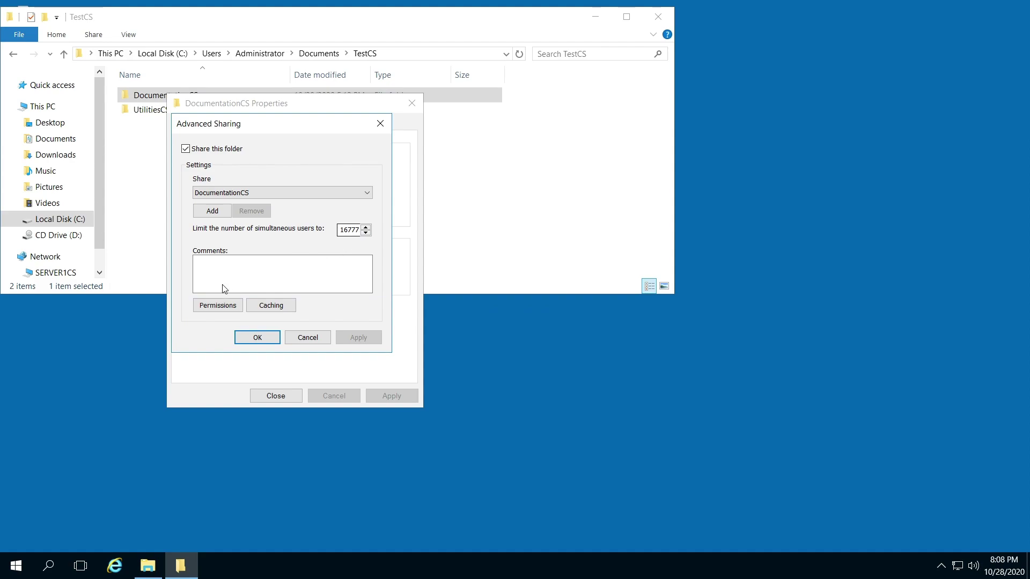
left_click(220, 267)
left_click(218, 306)
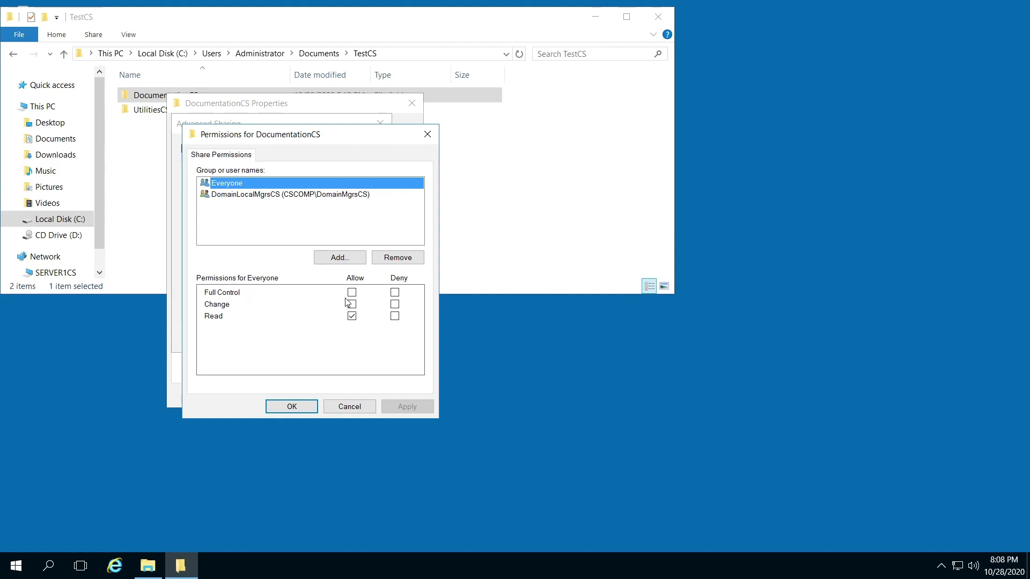
left_click(238, 195)
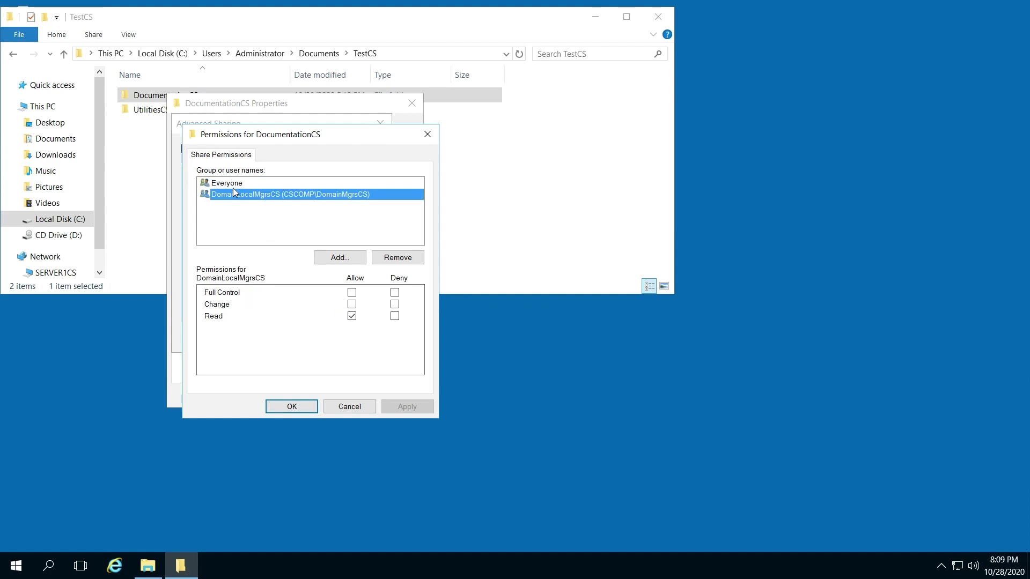
left_click(233, 187)
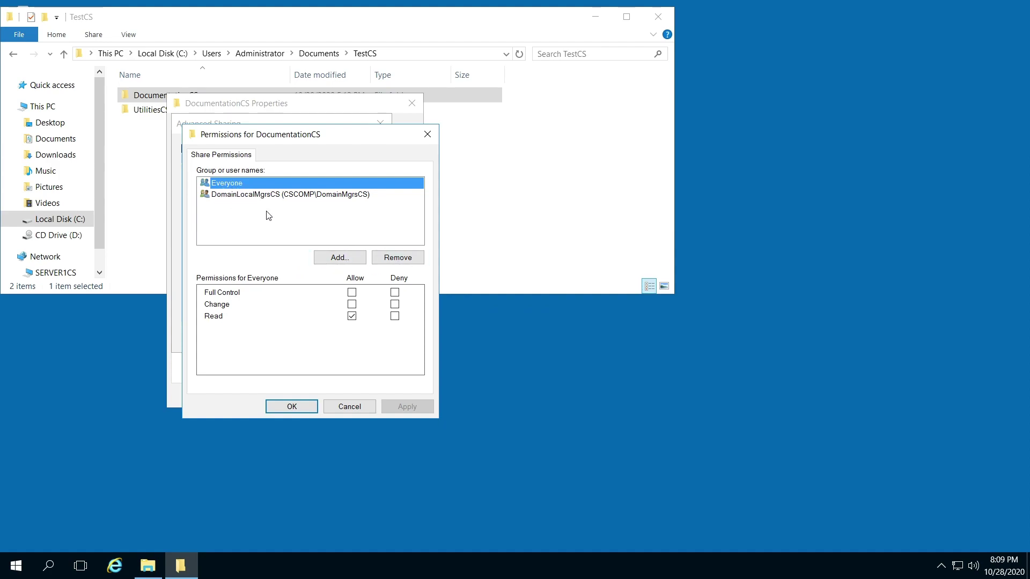
left_click(349, 411)
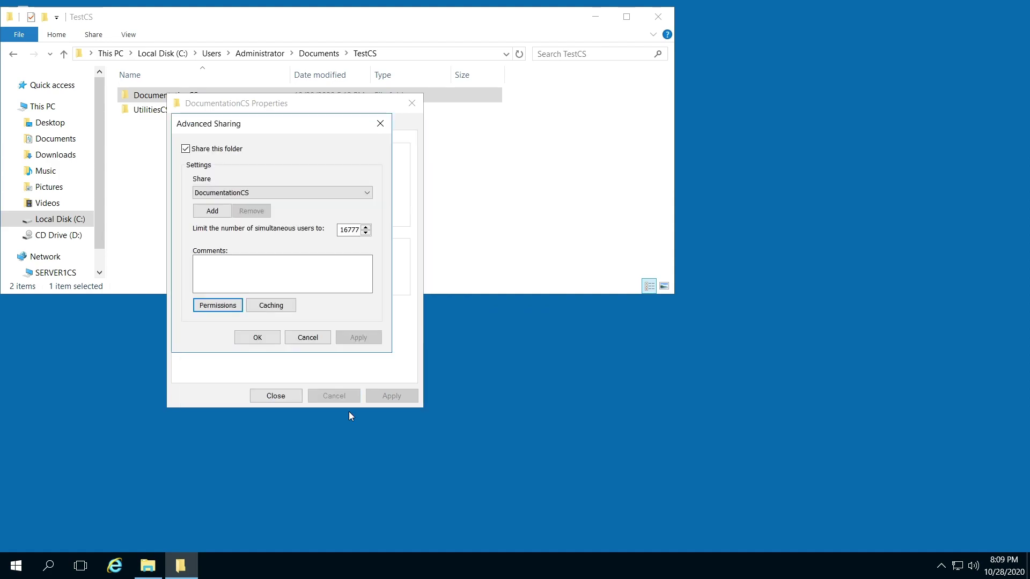
Set caching so all opened files are automatically available offline, then close the sharing dialogs
left_click(276, 310)
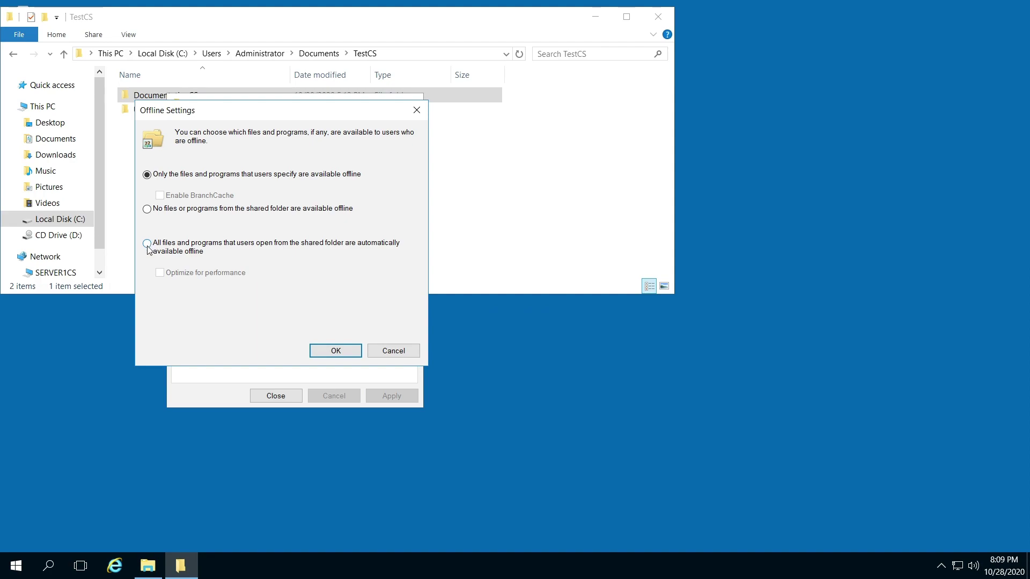
left_click(148, 248)
left_click(162, 275)
left_click(162, 276)
left_click(337, 353)
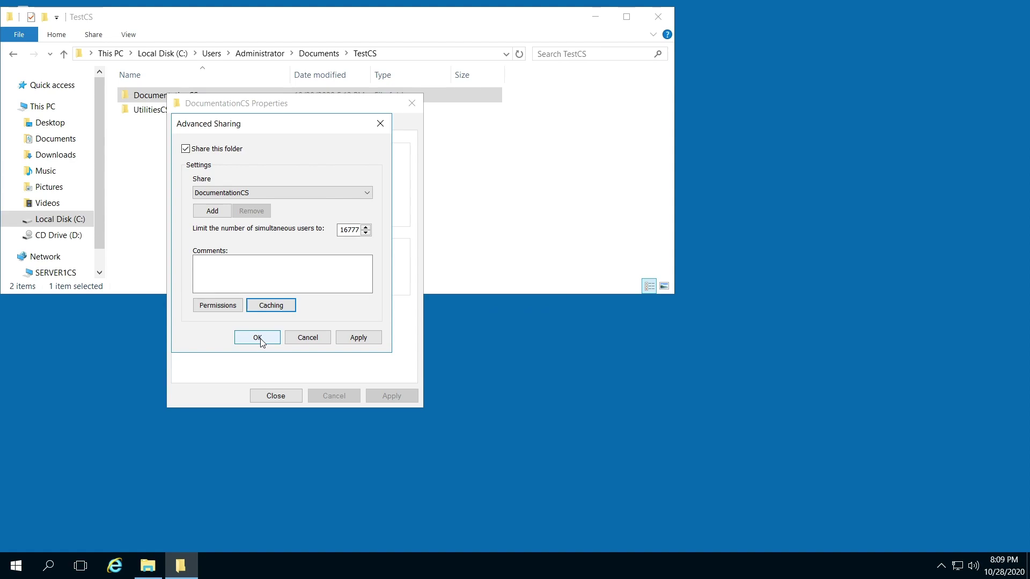
left_click(259, 340)
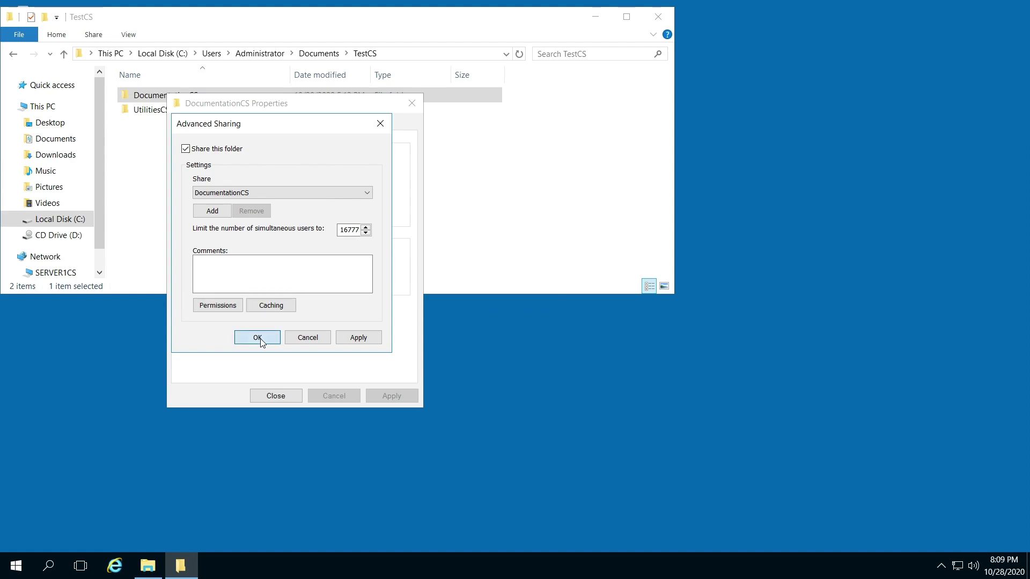
left_click(277, 400)
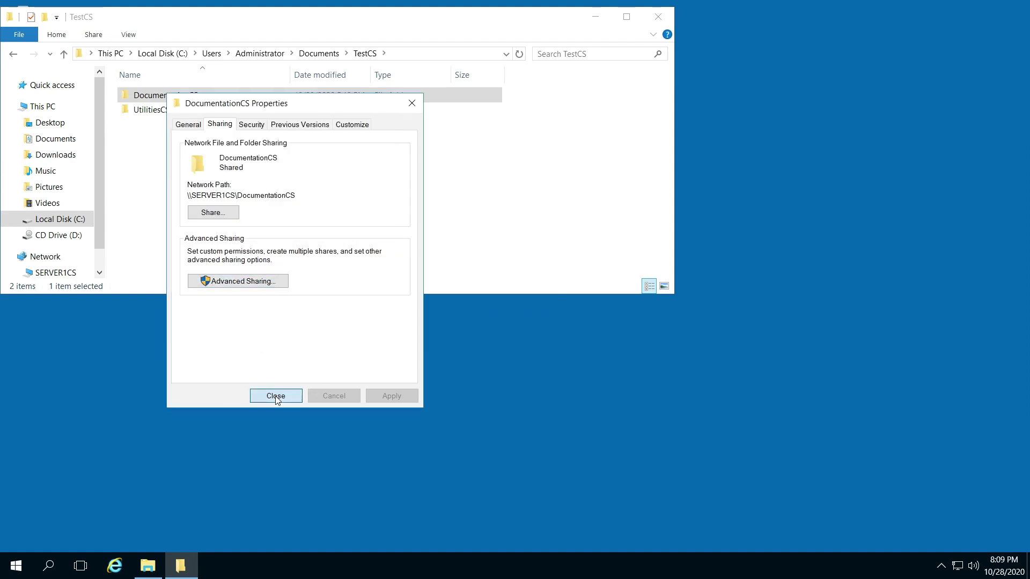